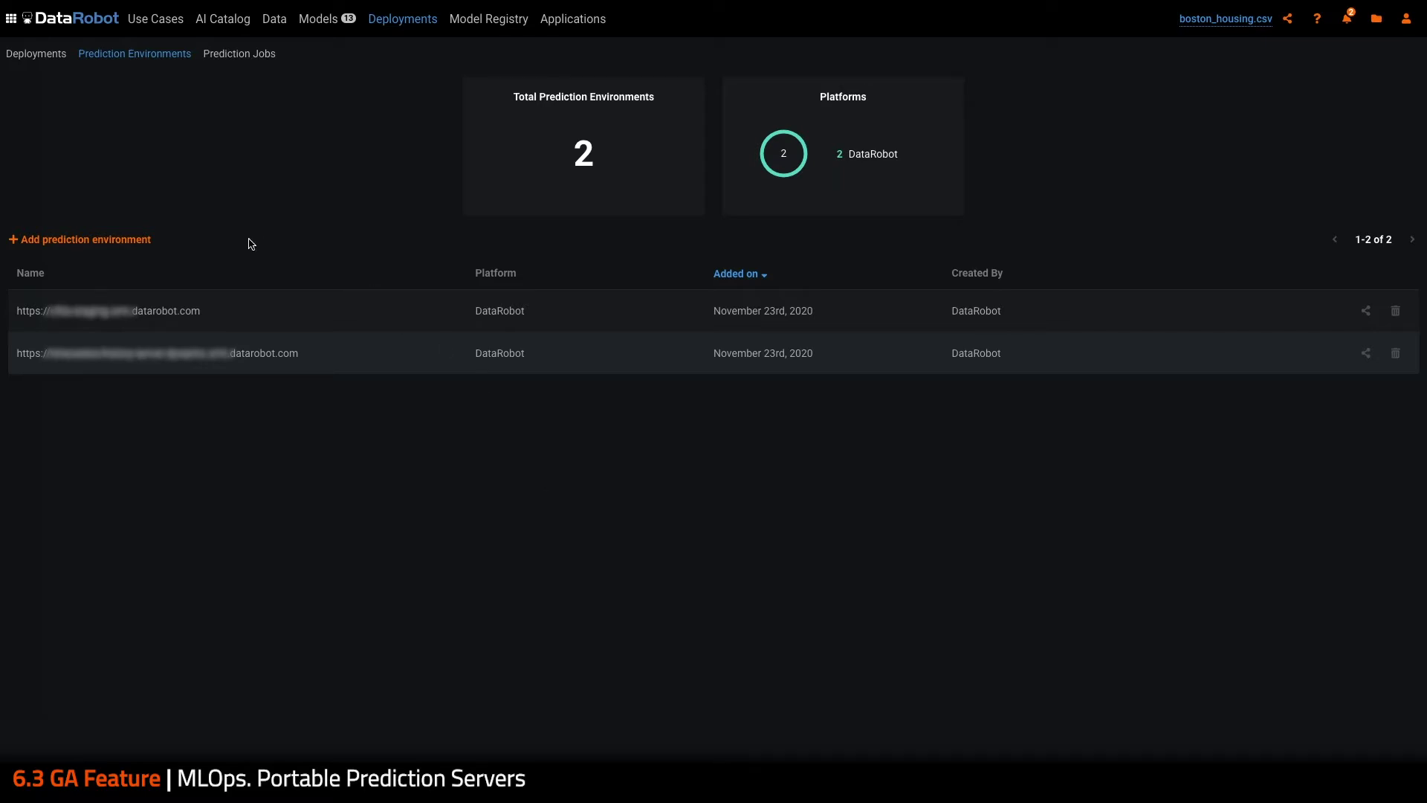
# Create a GCP prediction environment 'Google - Docker Instance', described as 'My GCP docker instance'.
pyautogui.click(147, 245)
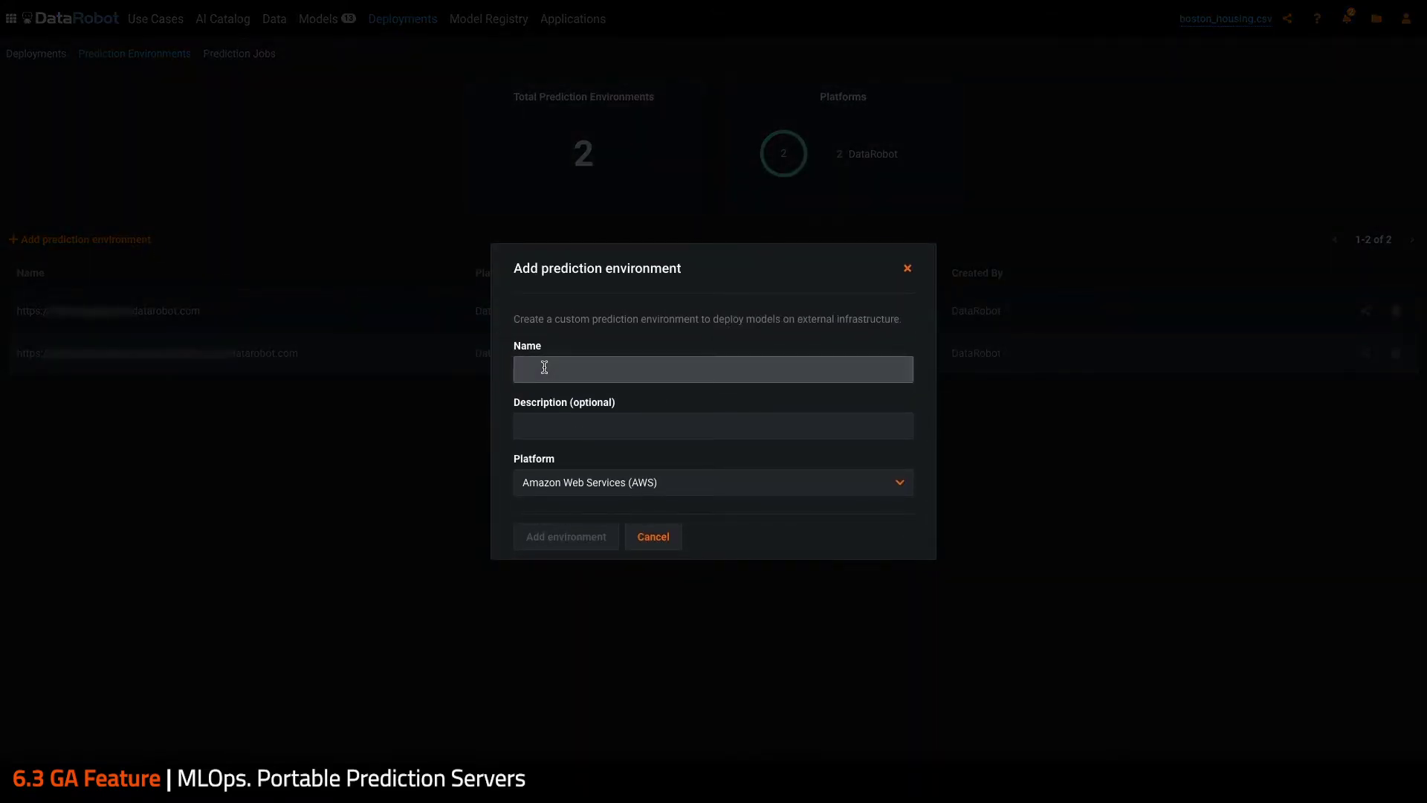
pyautogui.click(544, 367)
pyautogui.write('Google - Docker Instance')
pyautogui.click(591, 427)
pyautogui.write('My G')
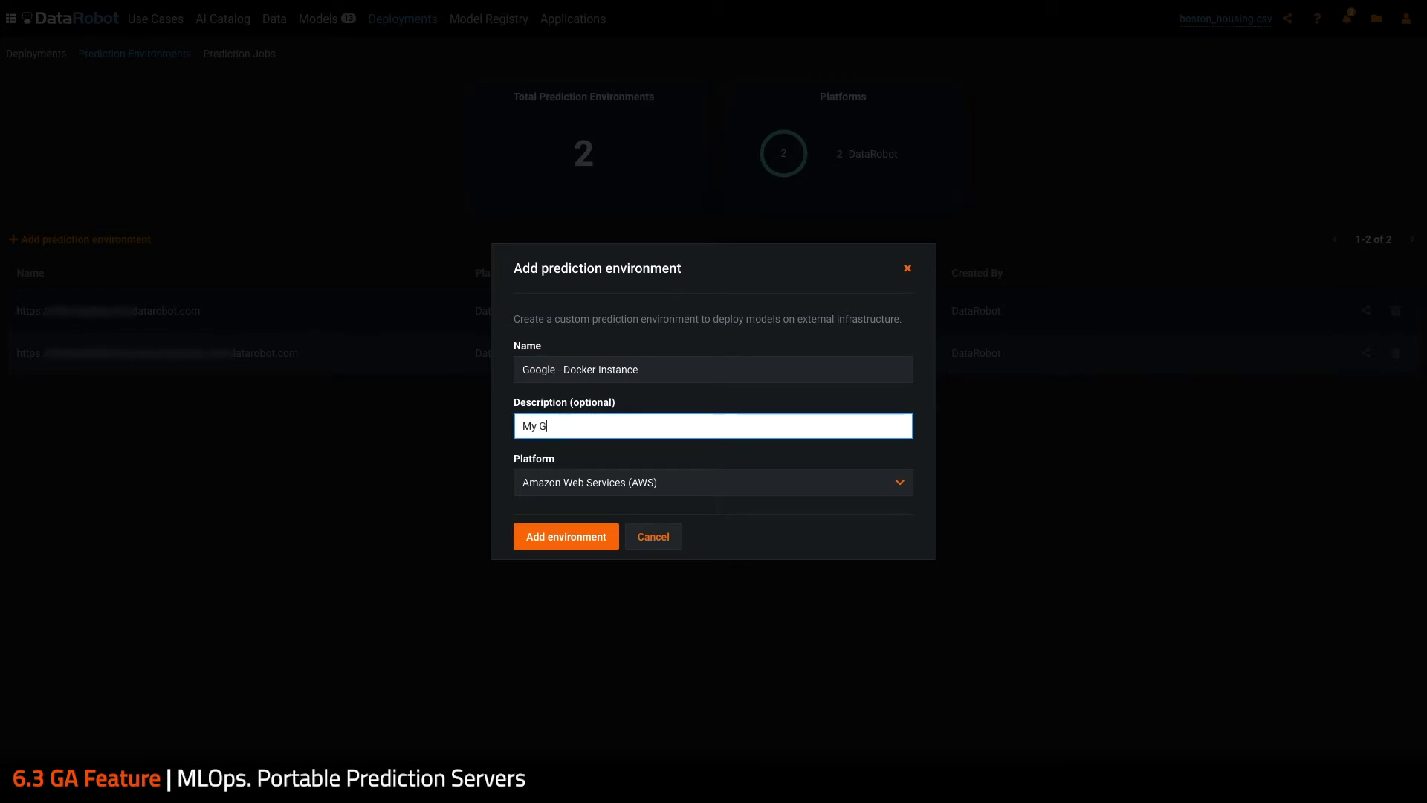
pyautogui.write('CP docker instance')
pyautogui.click(586, 483)
pyautogui.click(586, 535)
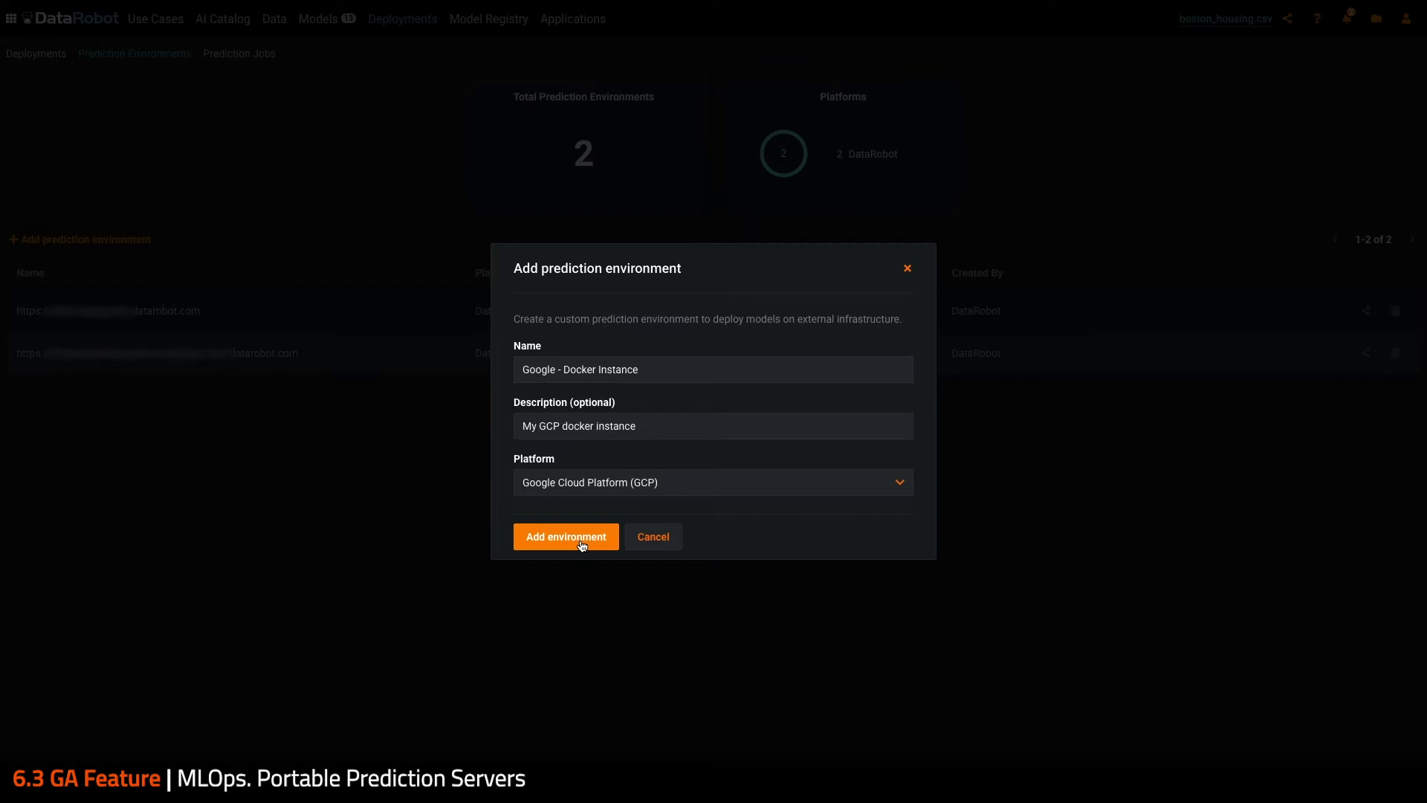
pyautogui.click(582, 546)
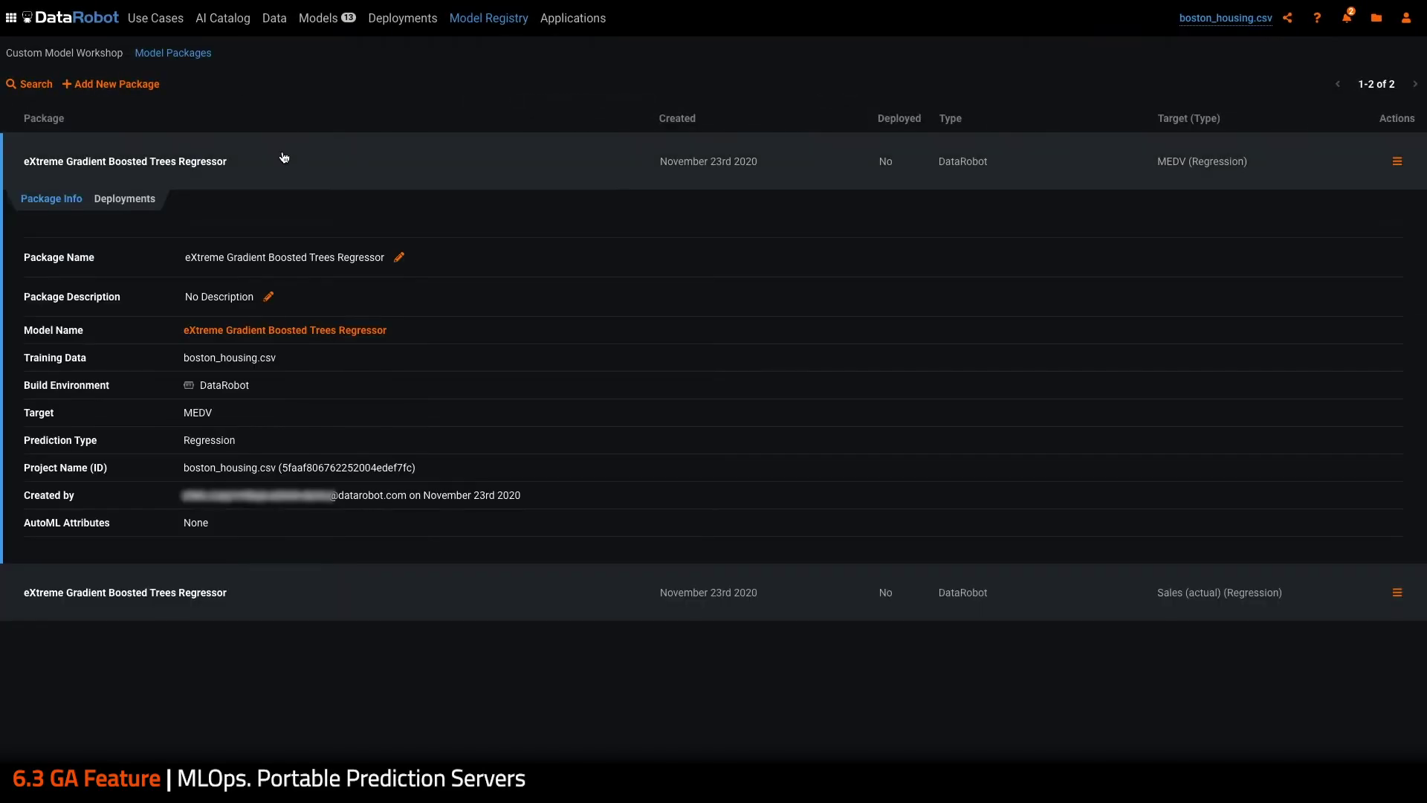
# Start deploying the model package and choose Google - Docker Instance as its prediction environment.
pyautogui.click(126, 198)
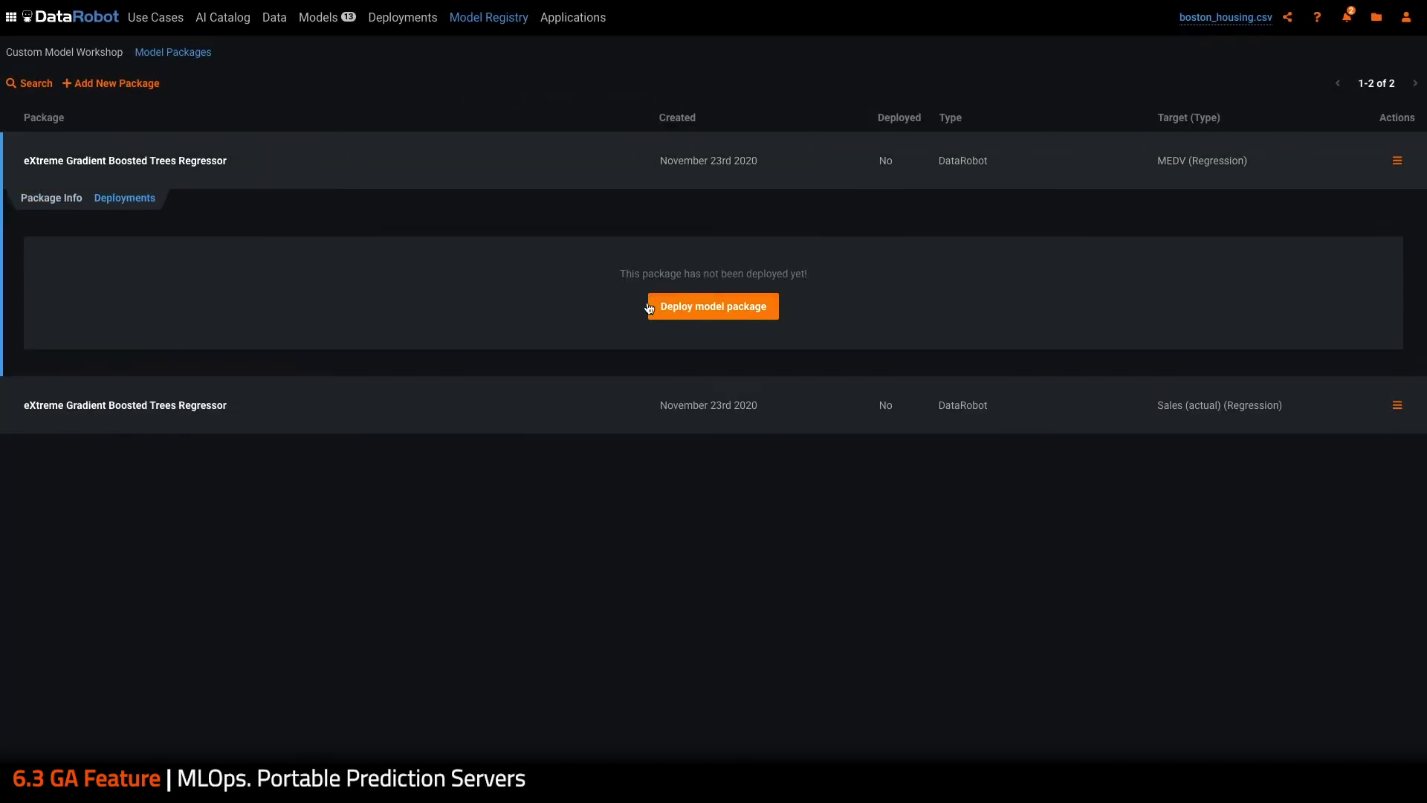
pyautogui.click(669, 306)
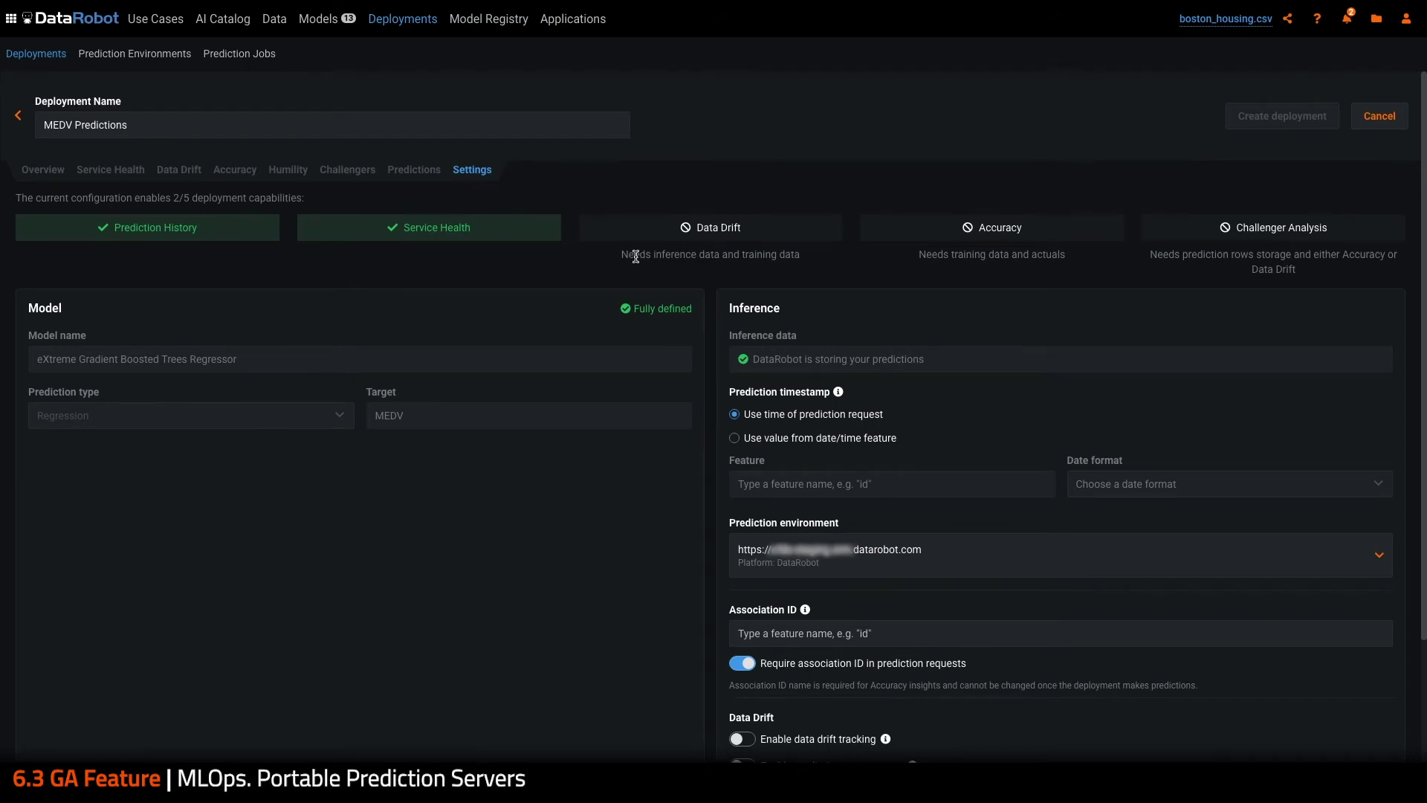
pyautogui.click(1025, 566)
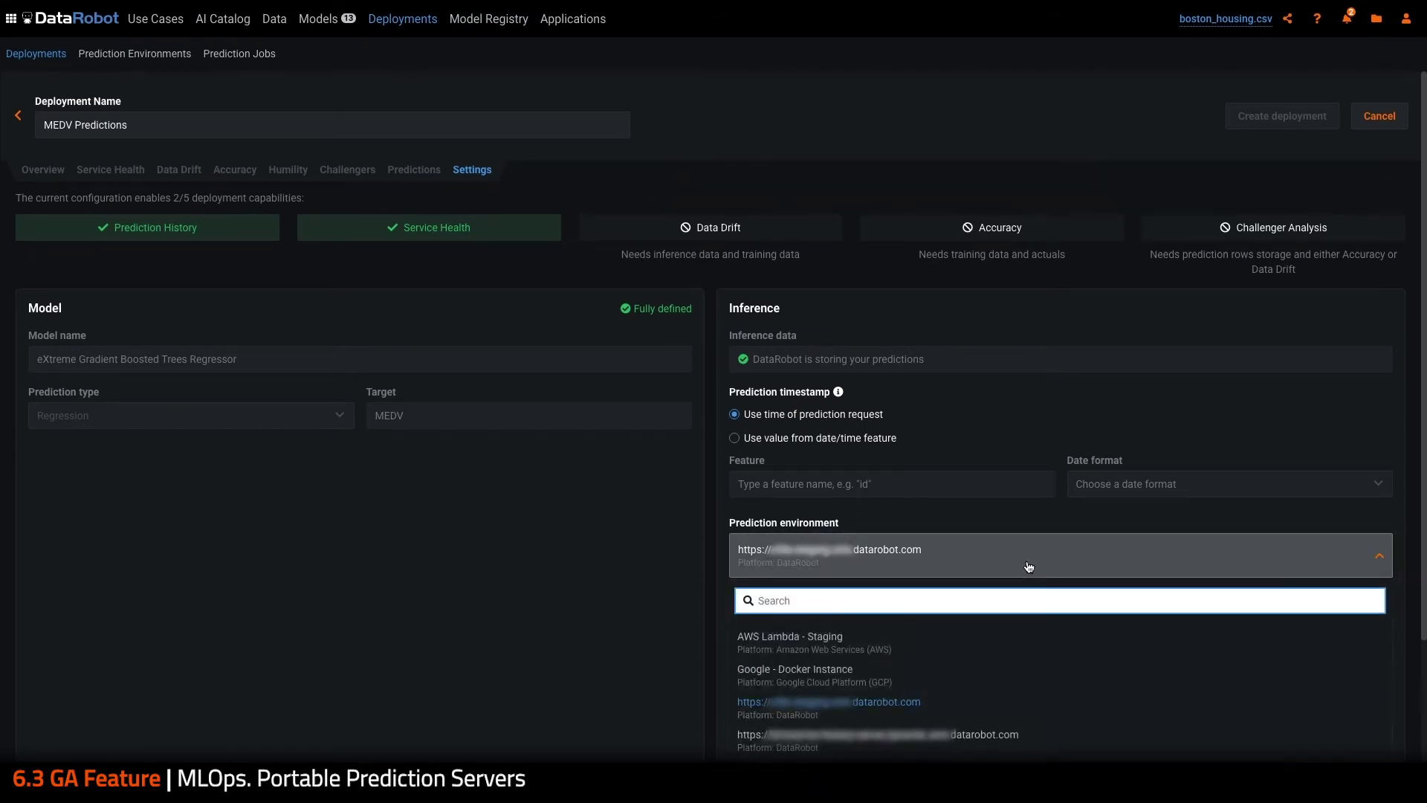
pyautogui.click(814, 642)
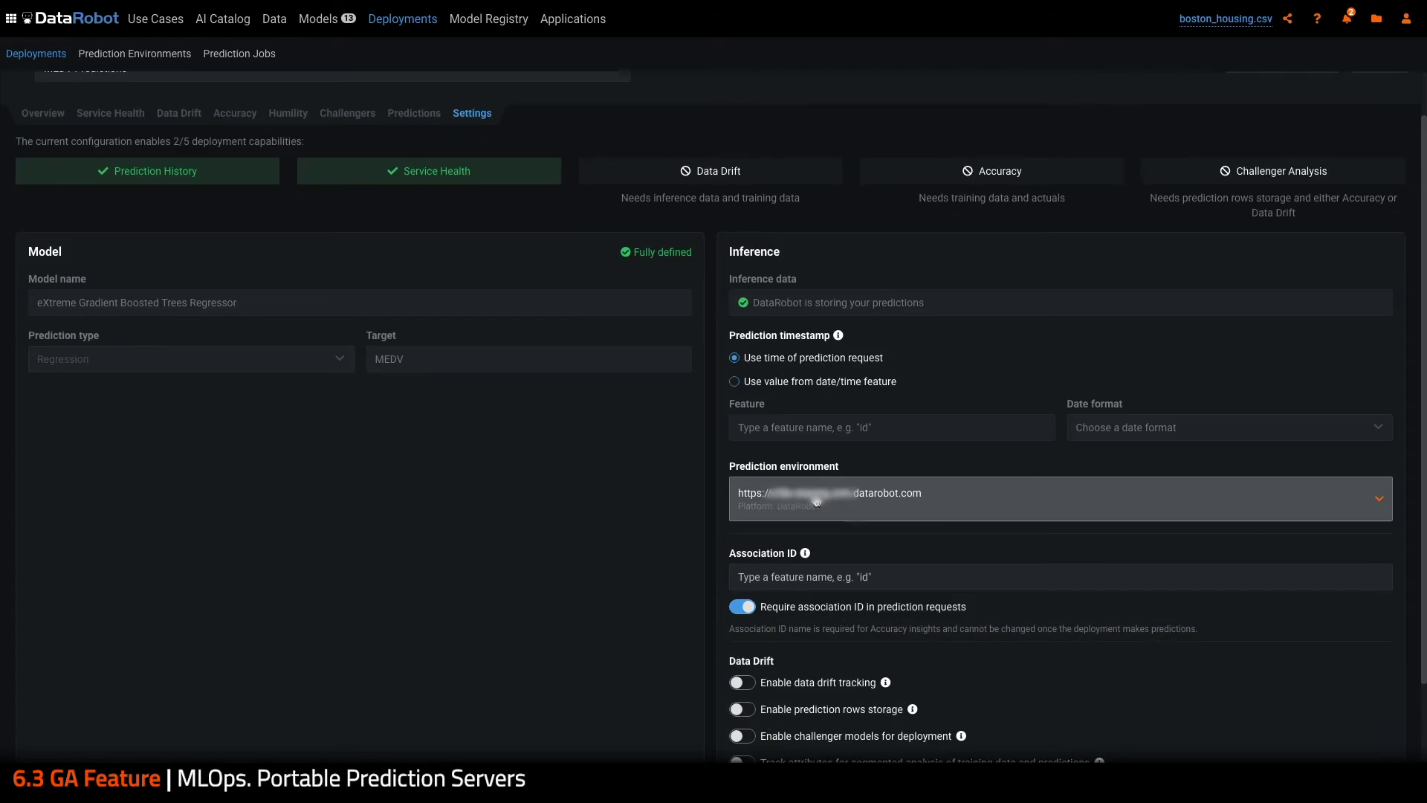
pyautogui.click(816, 500)
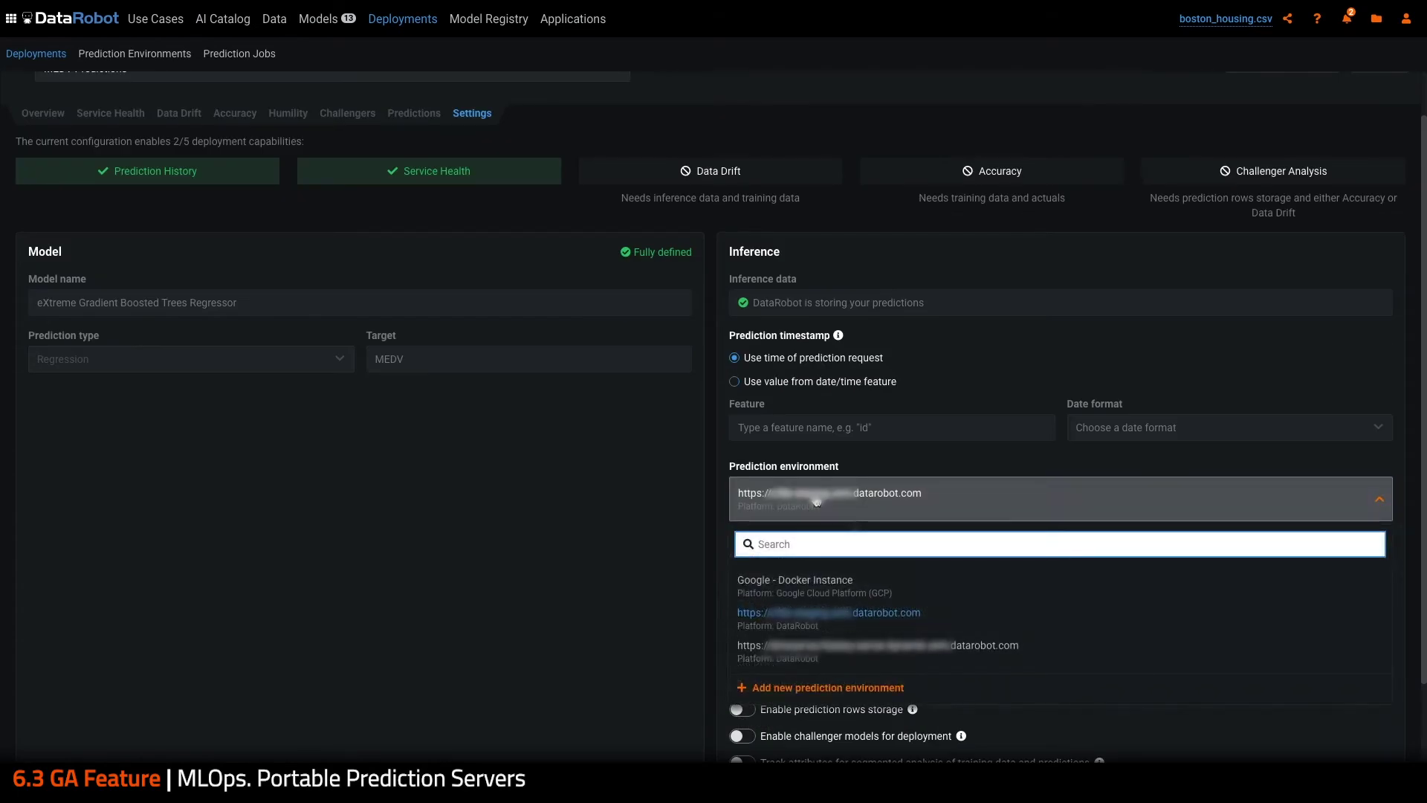
pyautogui.click(901, 582)
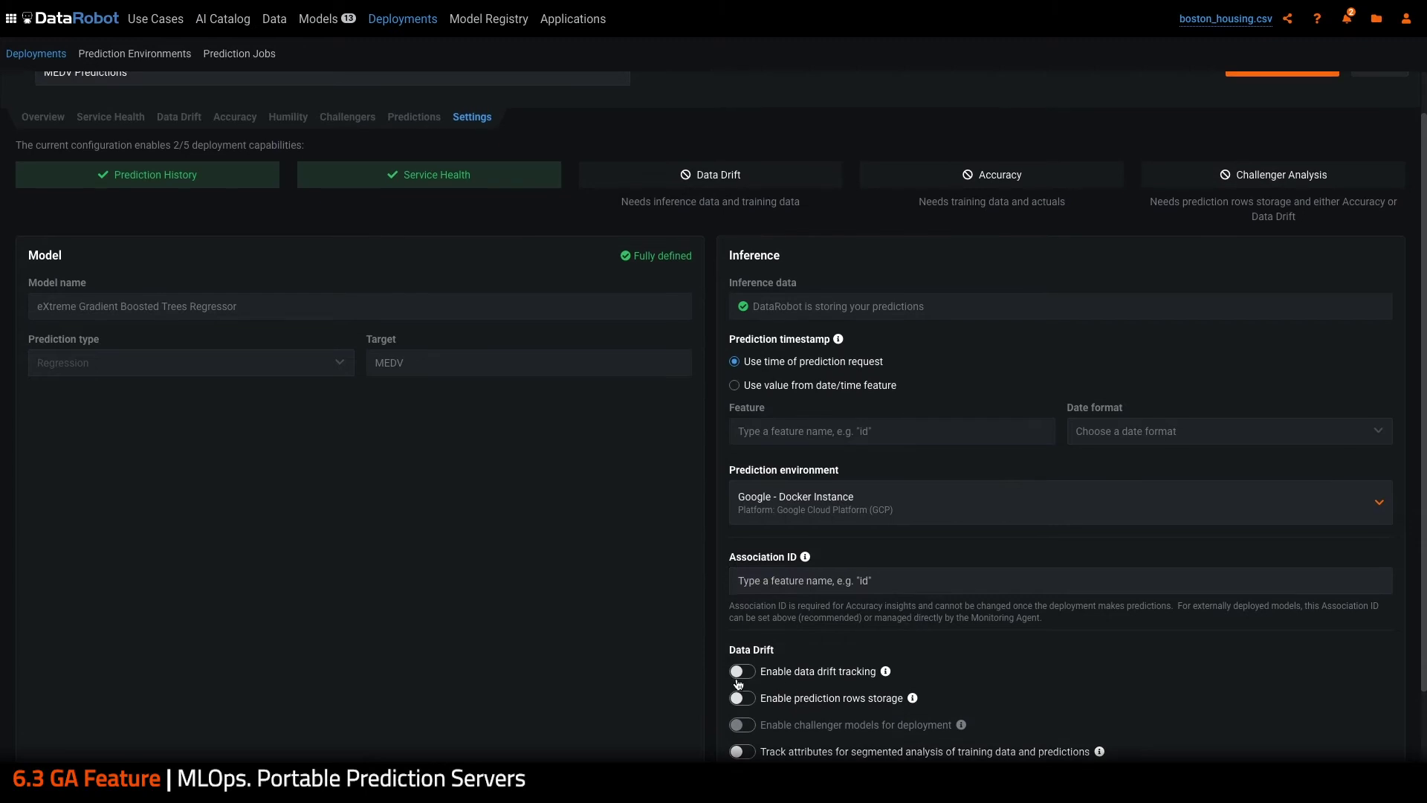
# Enable data drift, prediction row storage and segment attribute tracking, then create the deployment.
pyautogui.click(741, 672)
pyautogui.click(741, 698)
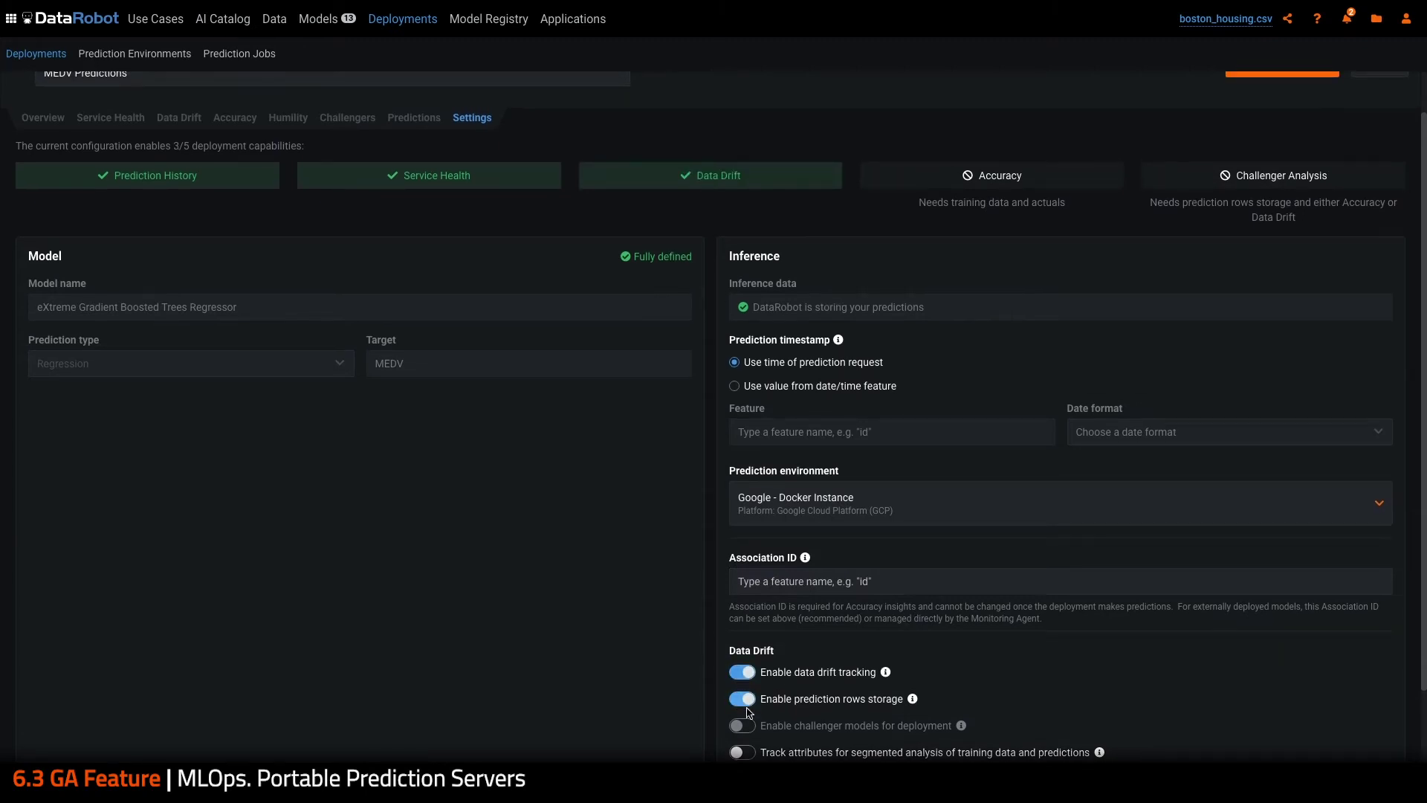
pyautogui.click(745, 752)
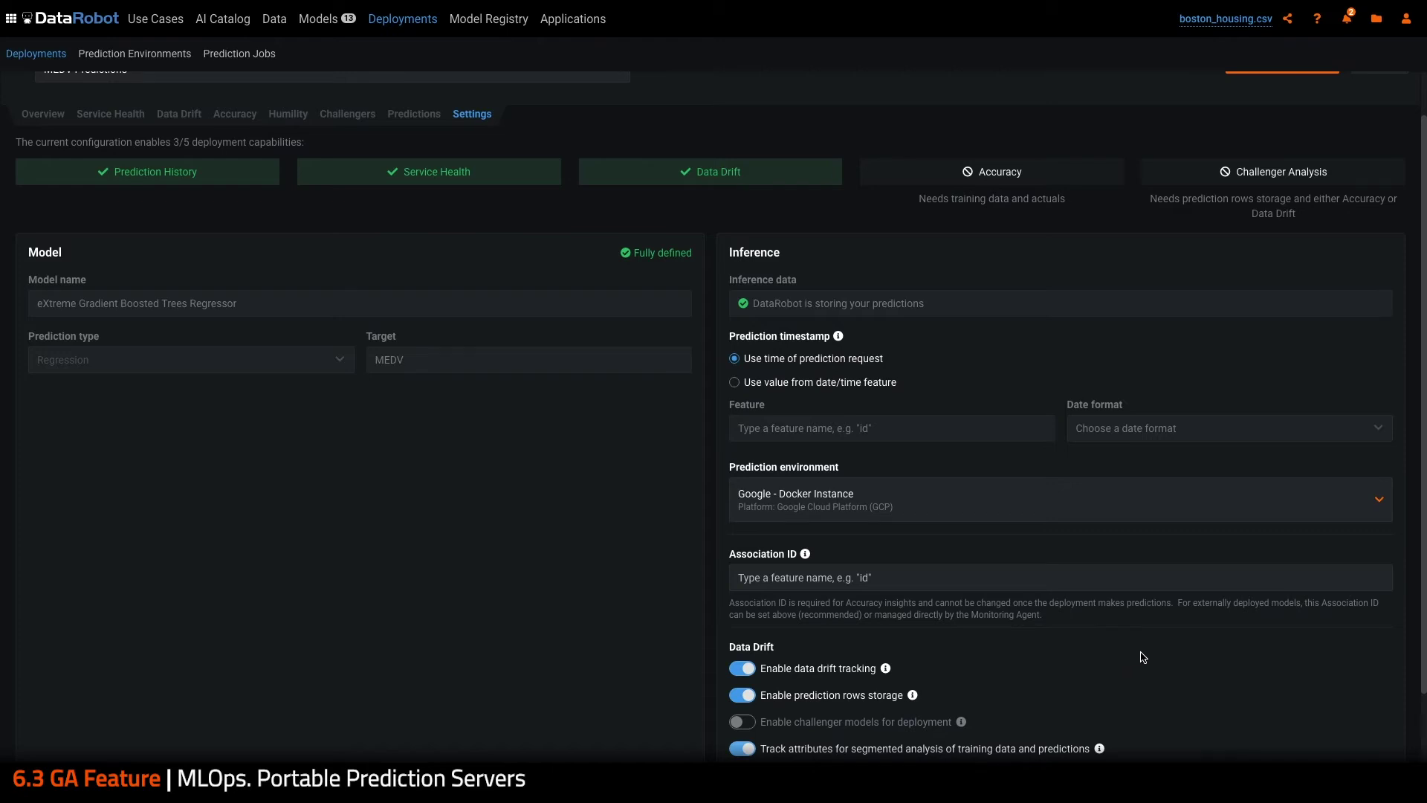
pyautogui.scroll(1, 1141, 658)
pyautogui.click(1268, 122)
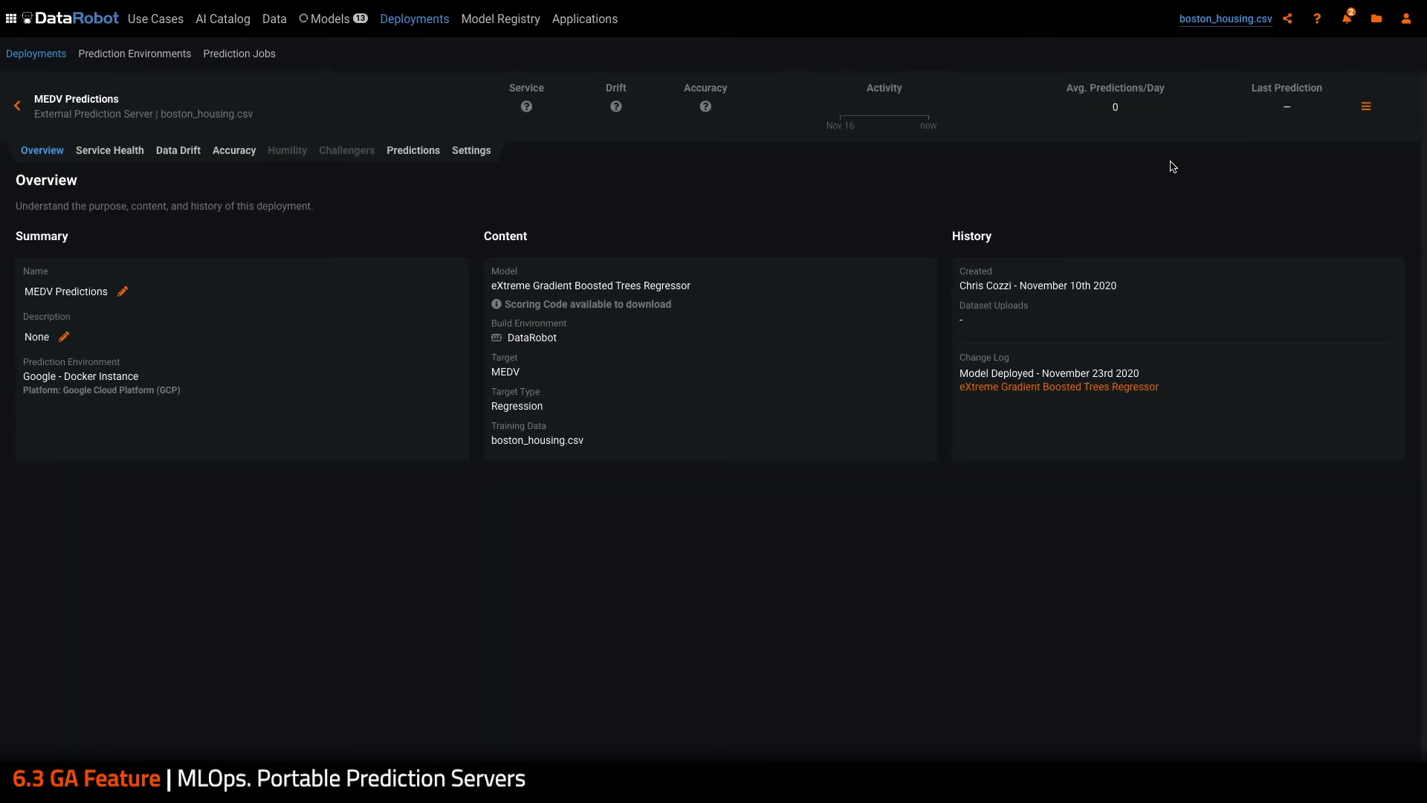
# Download the Portable Prediction Server model package (.mlpkg) from the deployment's Predictions tab.
pyautogui.click(420, 151)
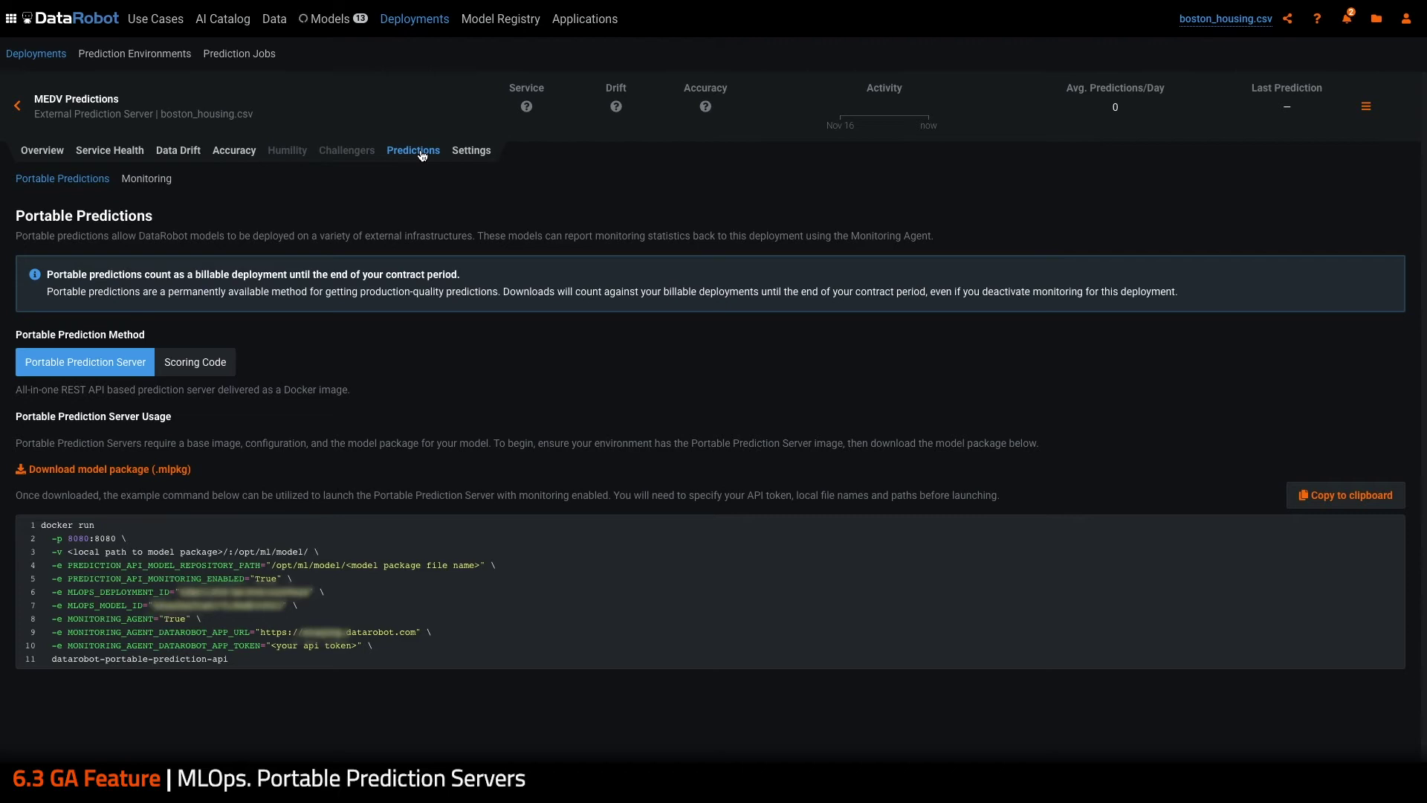
pyautogui.click(214, 378)
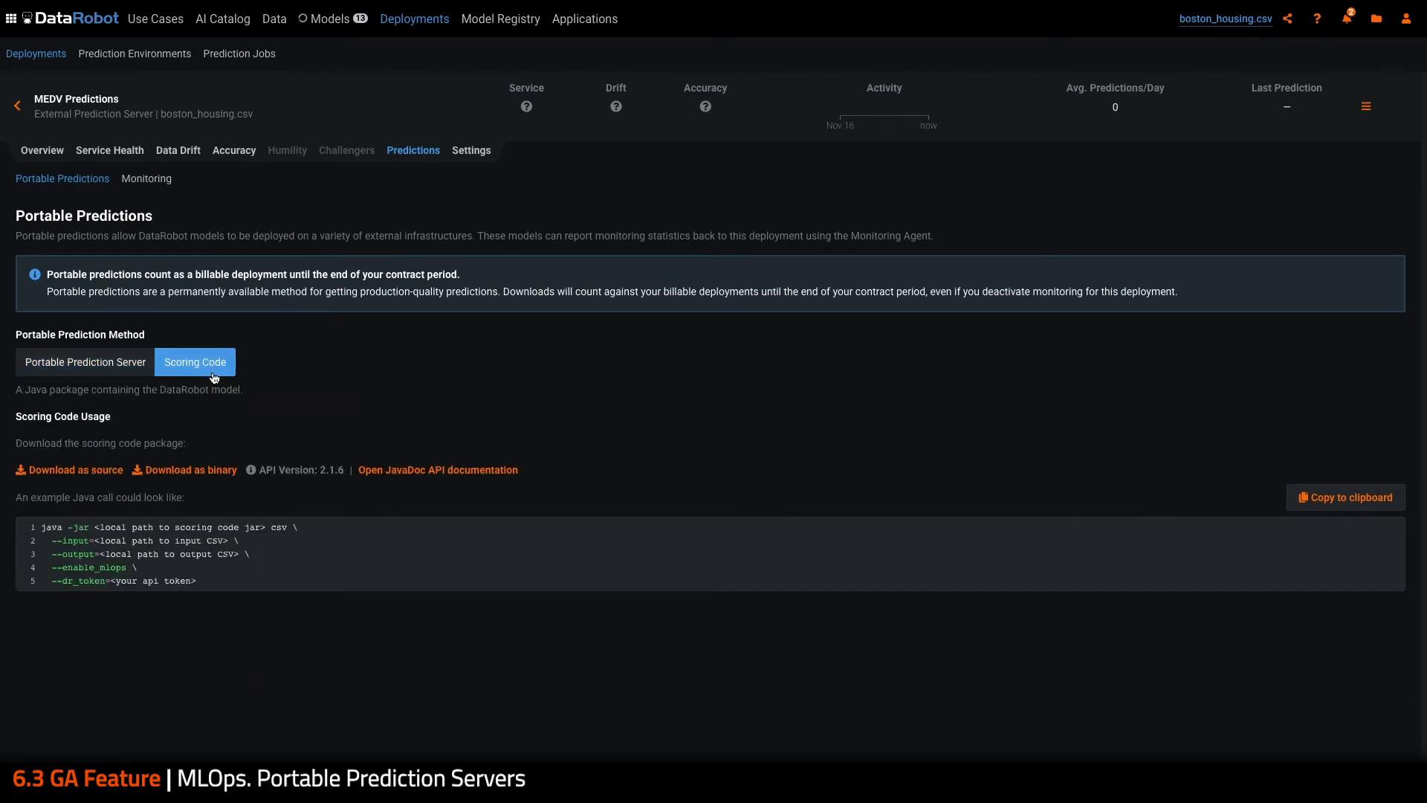
pyautogui.click(134, 374)
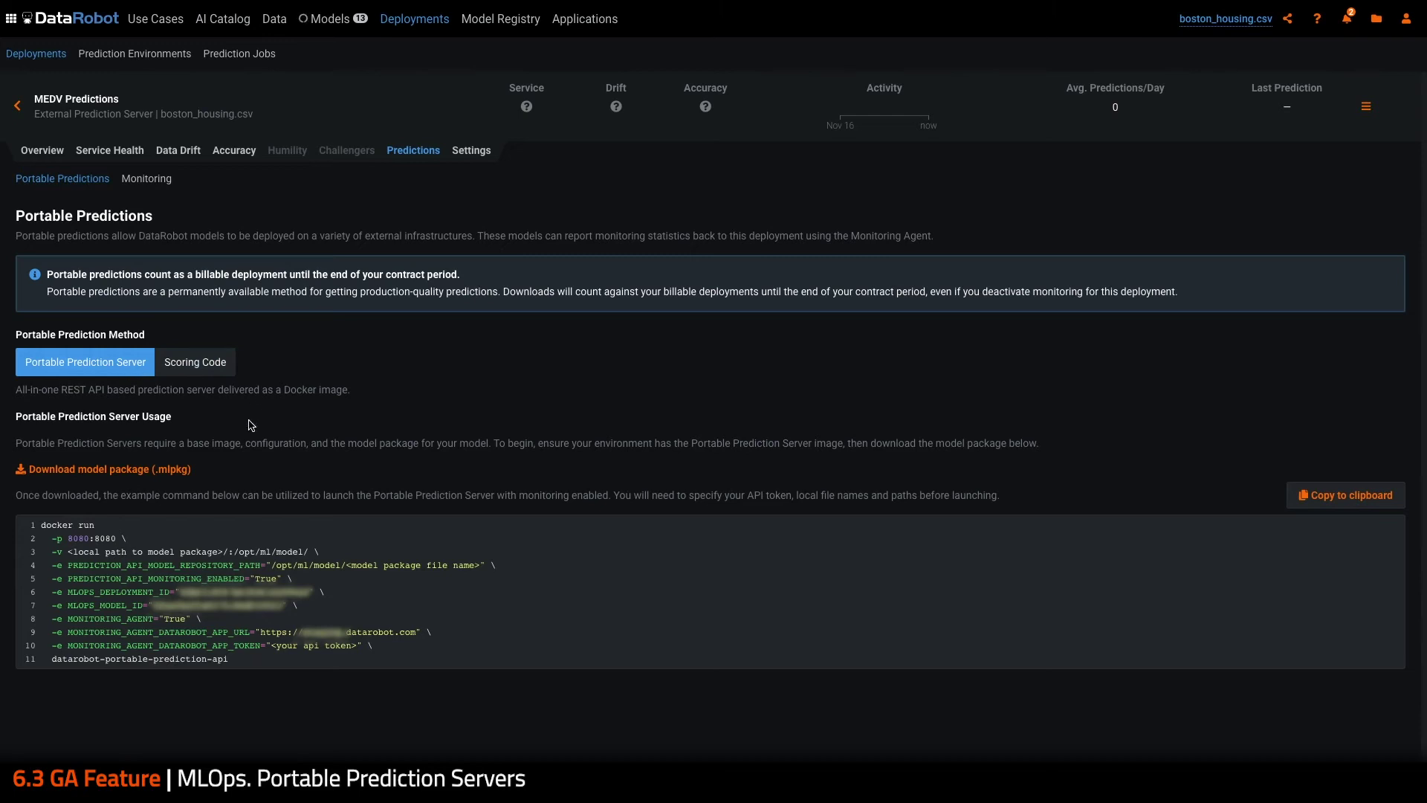
pyautogui.click(134, 470)
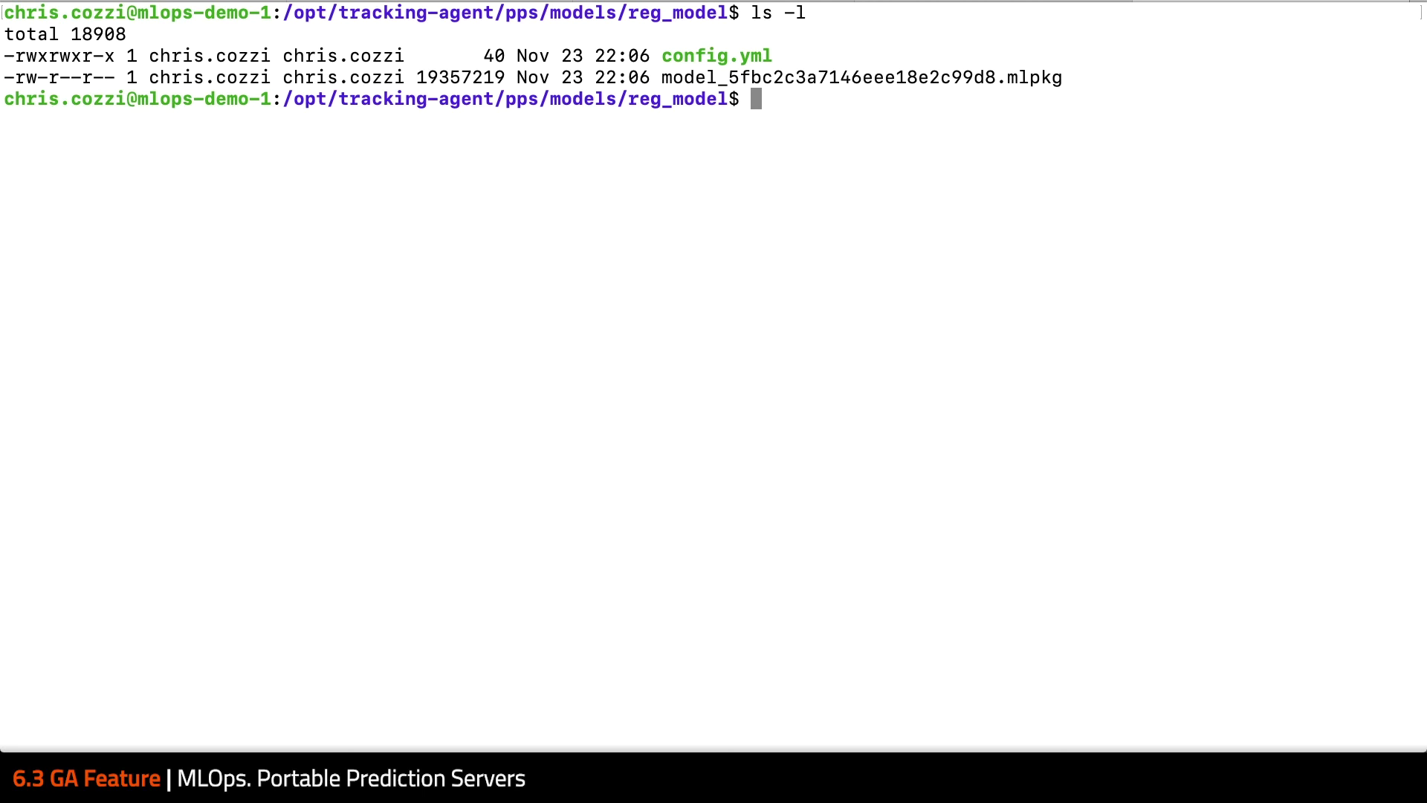
# Open config.yml in the nano editor.
pyautogui.write('nano co')
pyautogui.press('Tab')
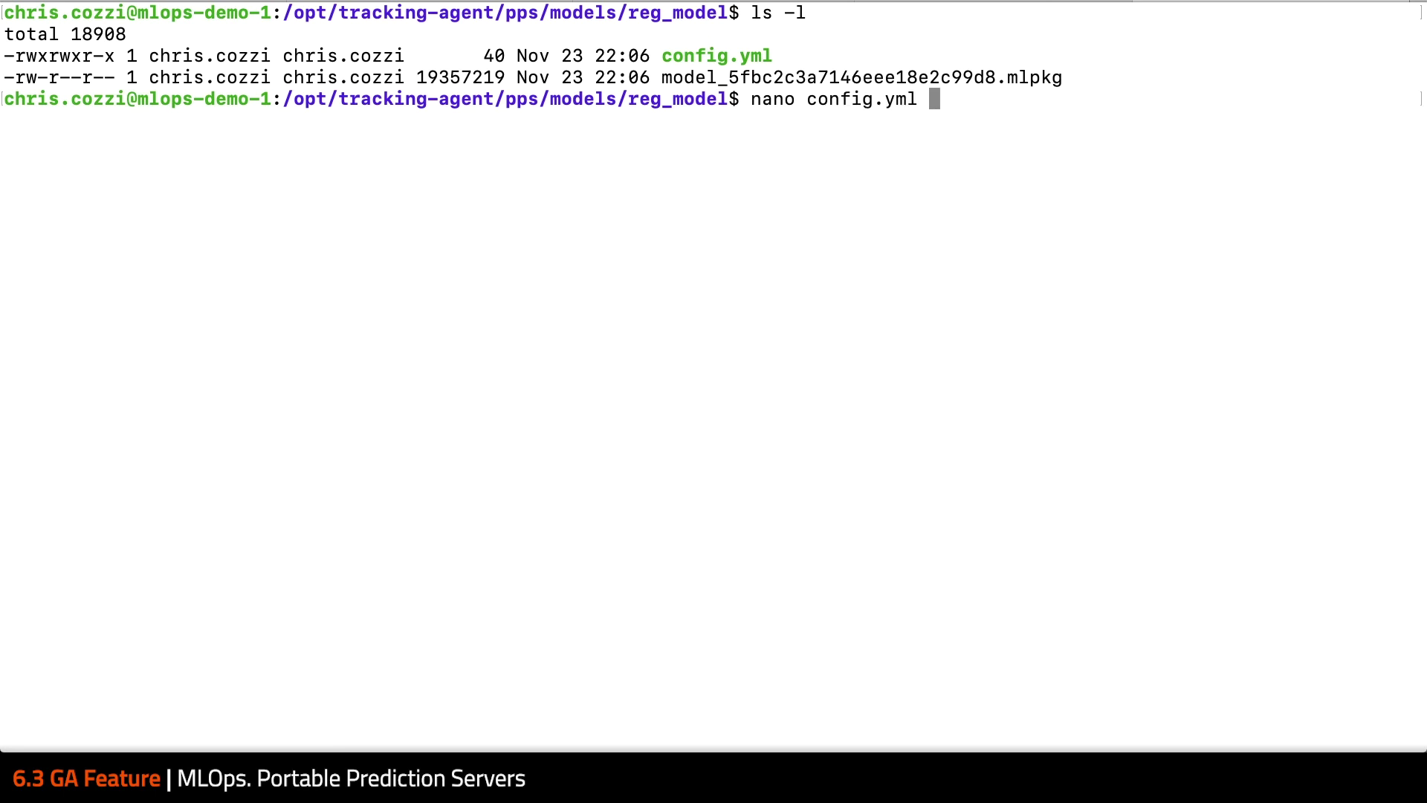
pyautogui.press('Return')
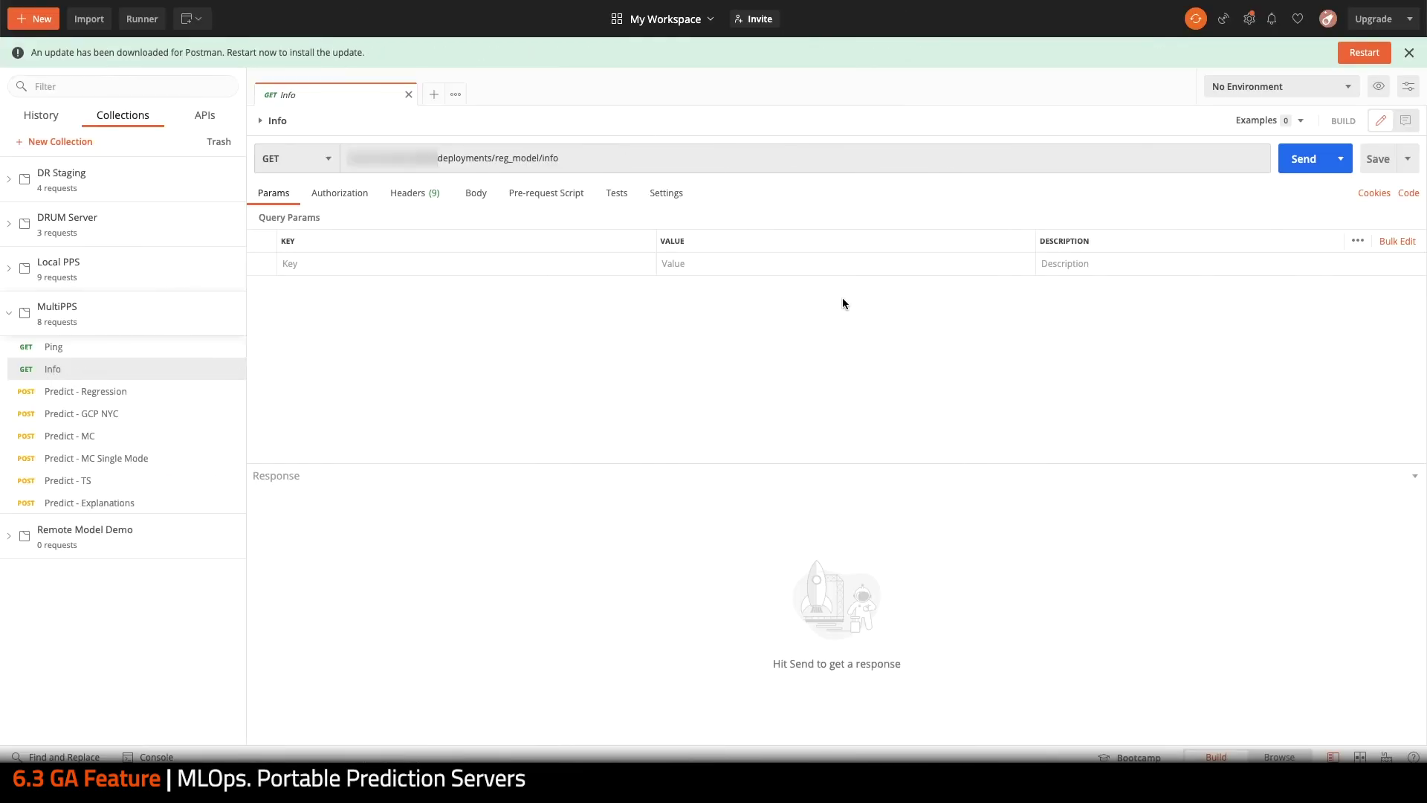
# Send the reg_model Info request, then send Predict - Regression with its Boston housing JSON body.
pyautogui.click(1299, 163)
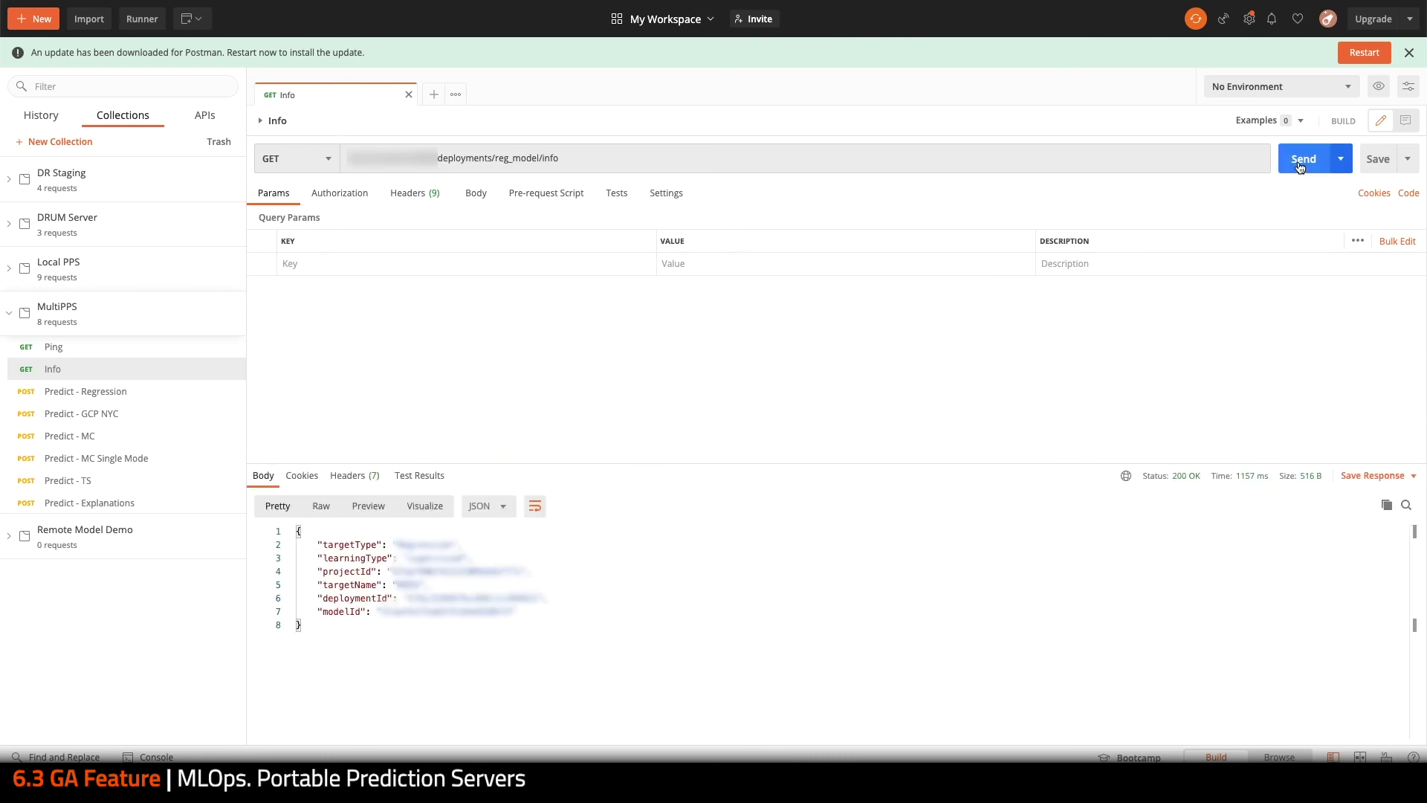
pyautogui.click(101, 400)
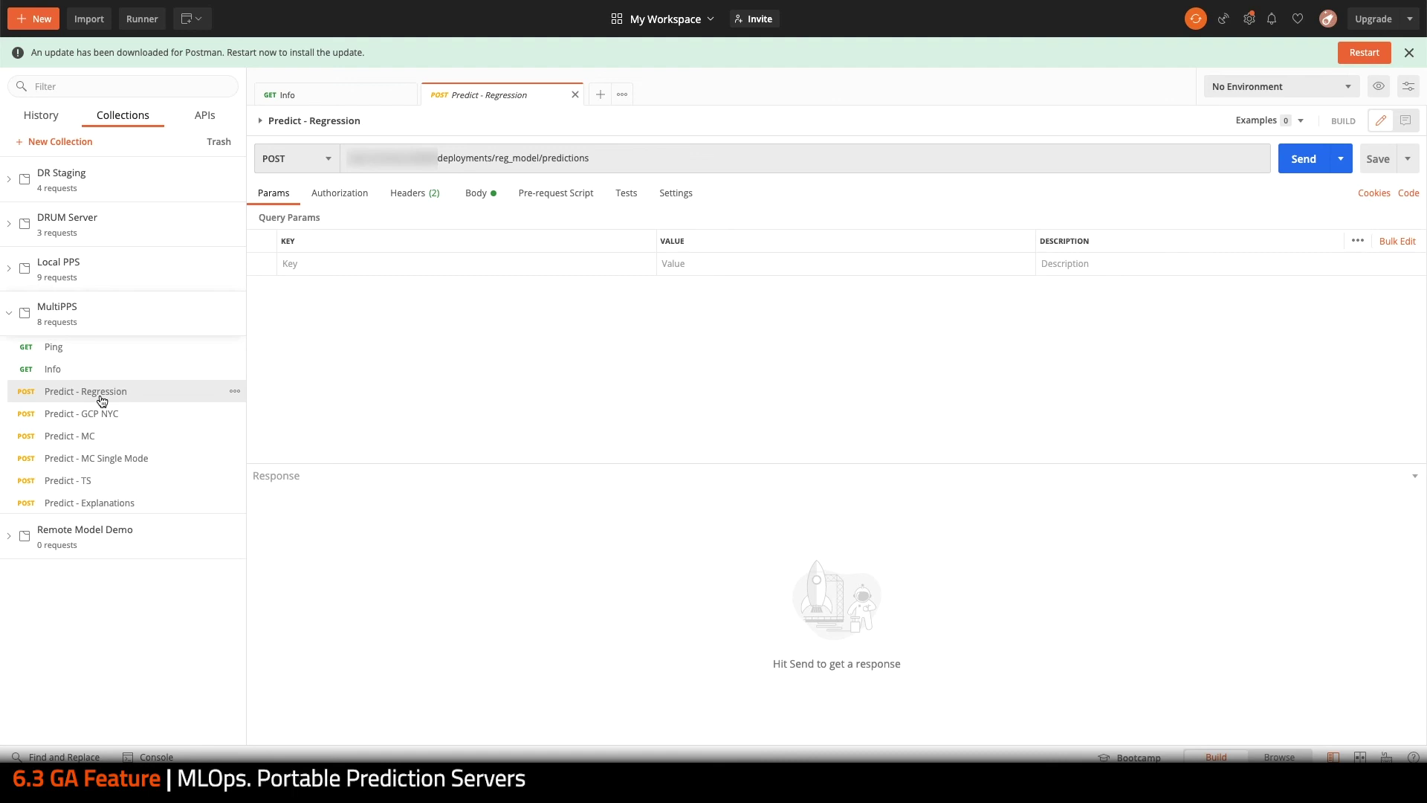
pyautogui.click(491, 193)
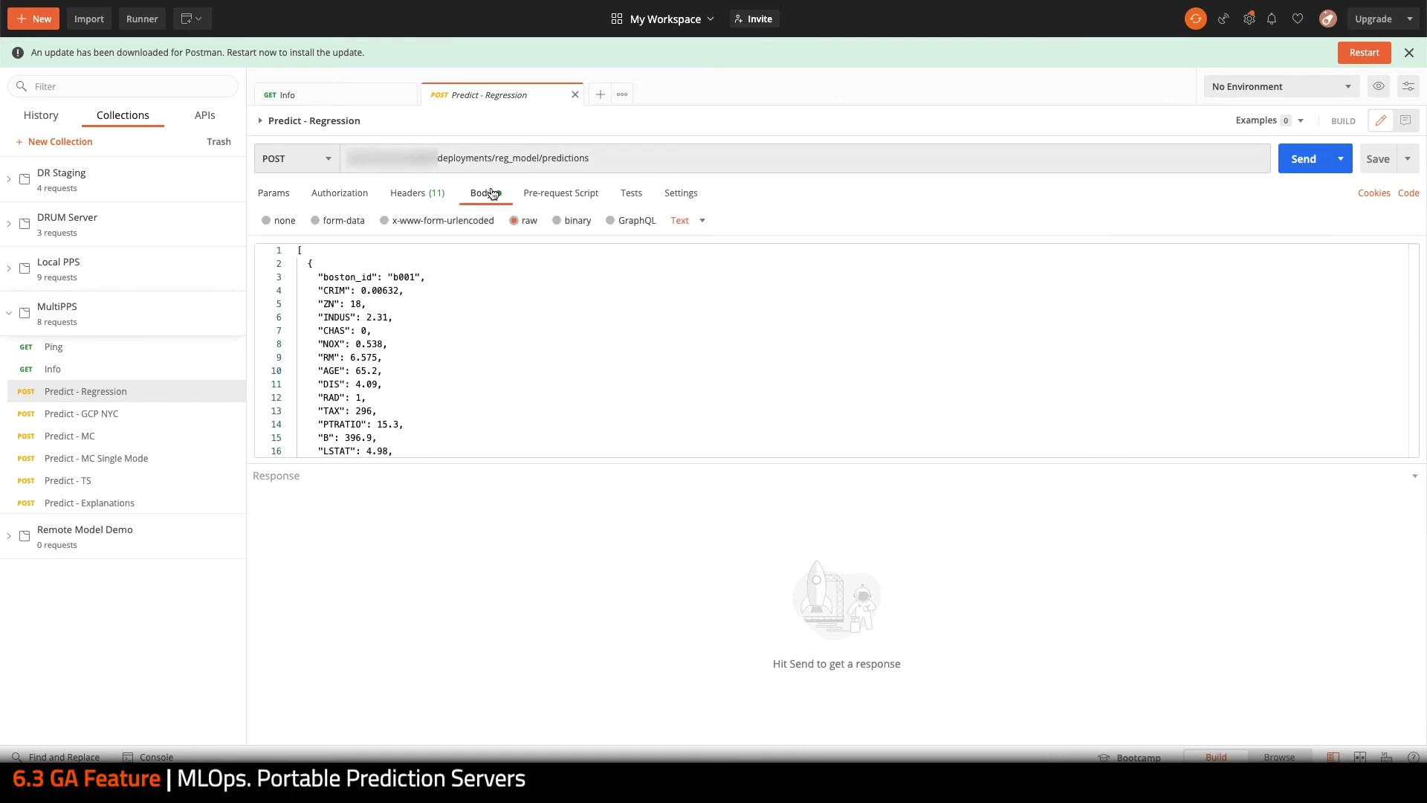
pyautogui.click(1304, 162)
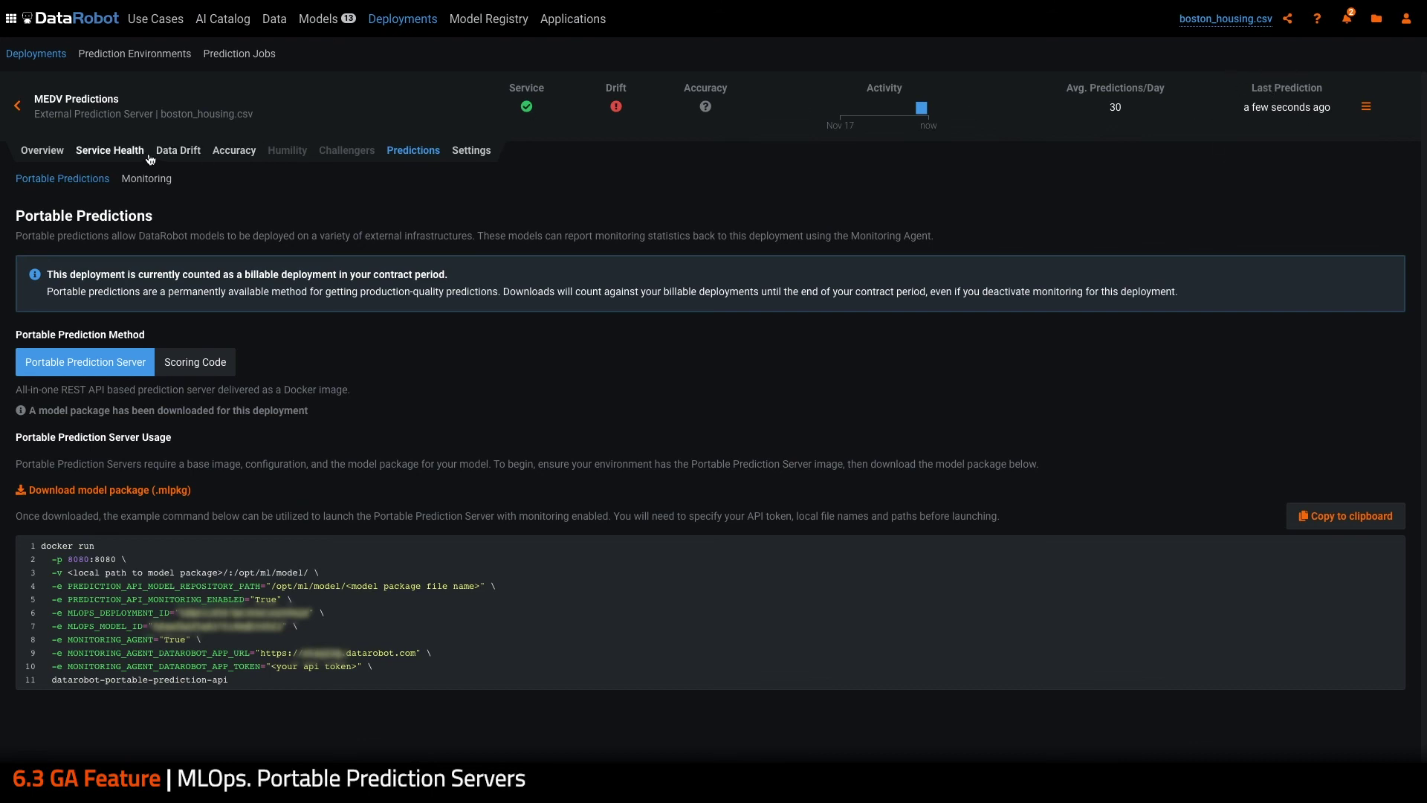
# Check Service Health for the 208 recorded predictions, then switch to Data Drift.
pyautogui.click(99, 157)
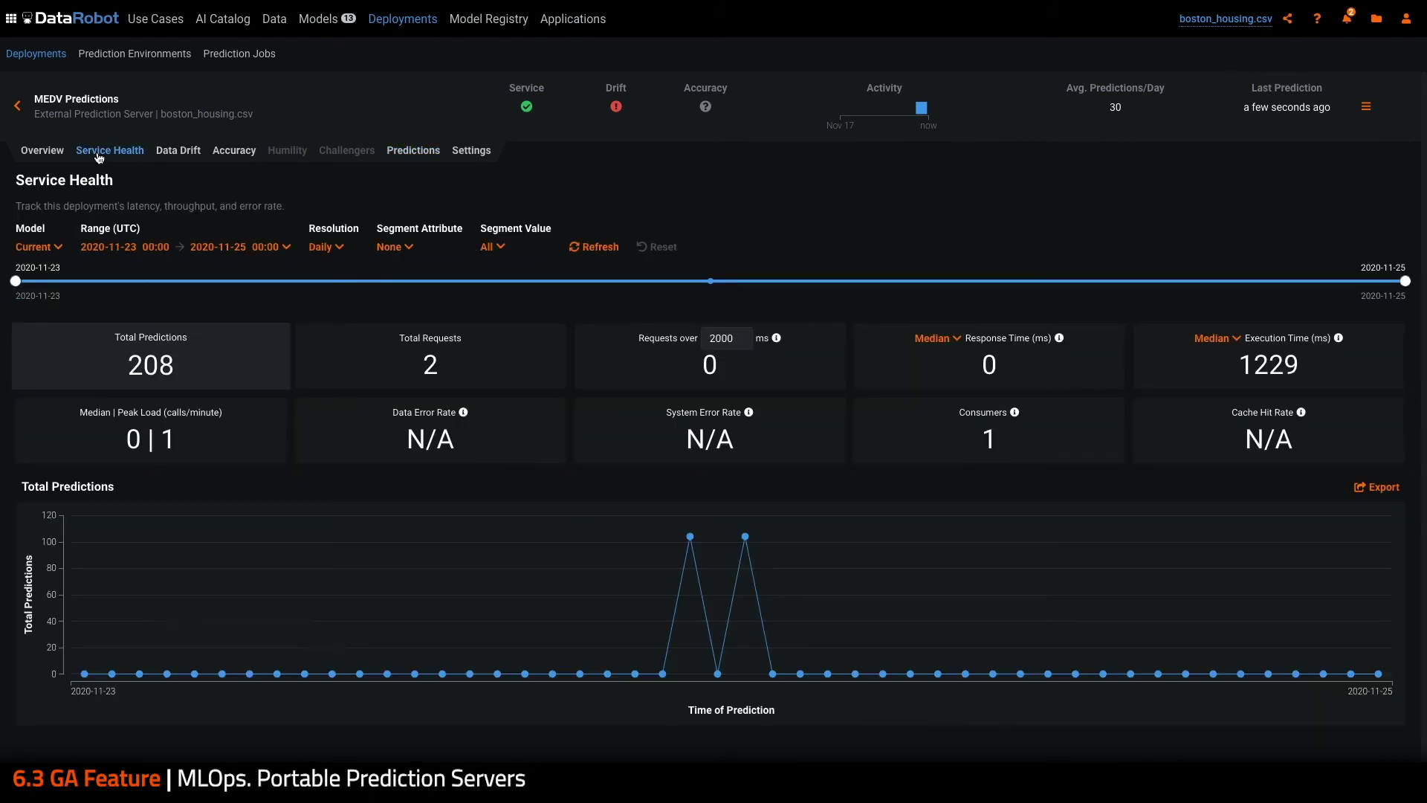
pyautogui.click(173, 153)
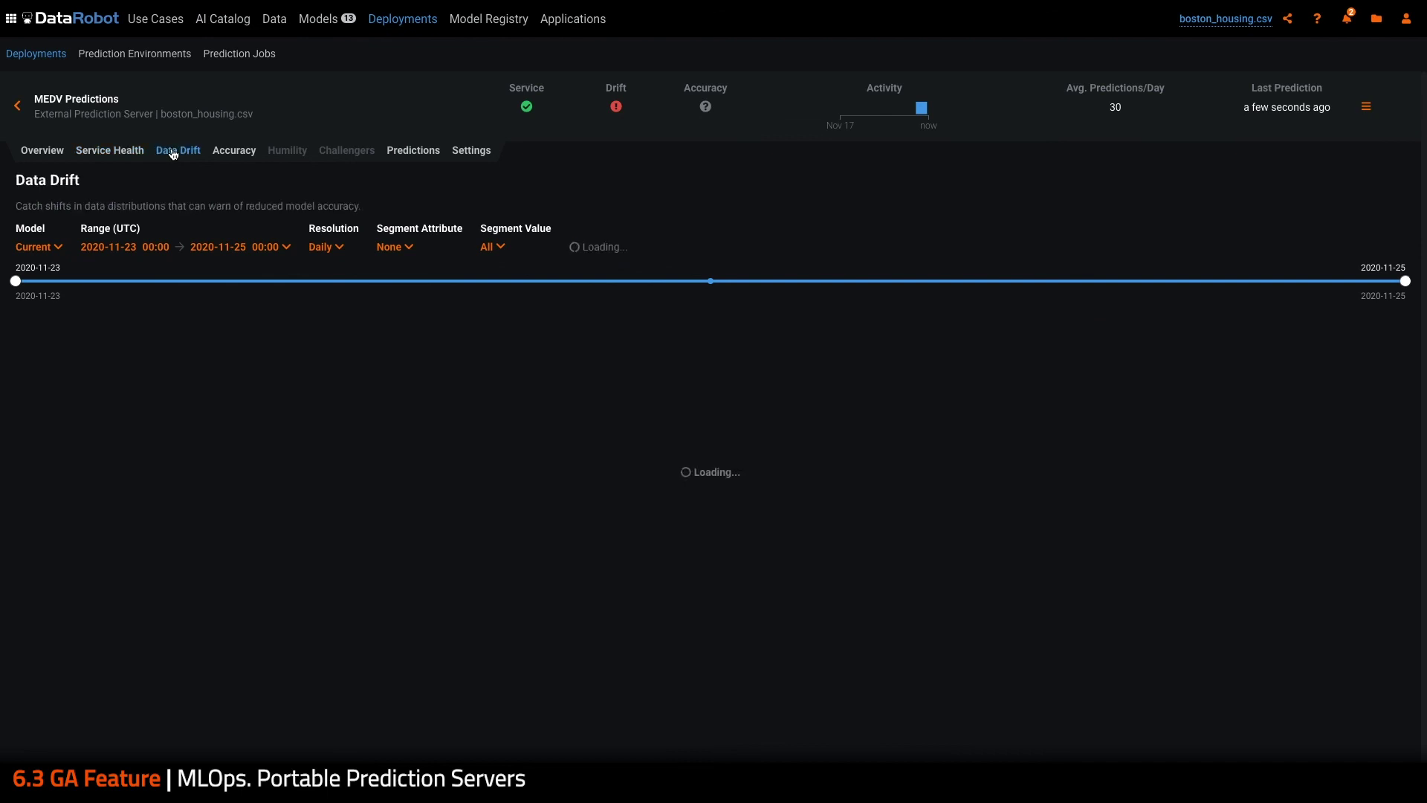